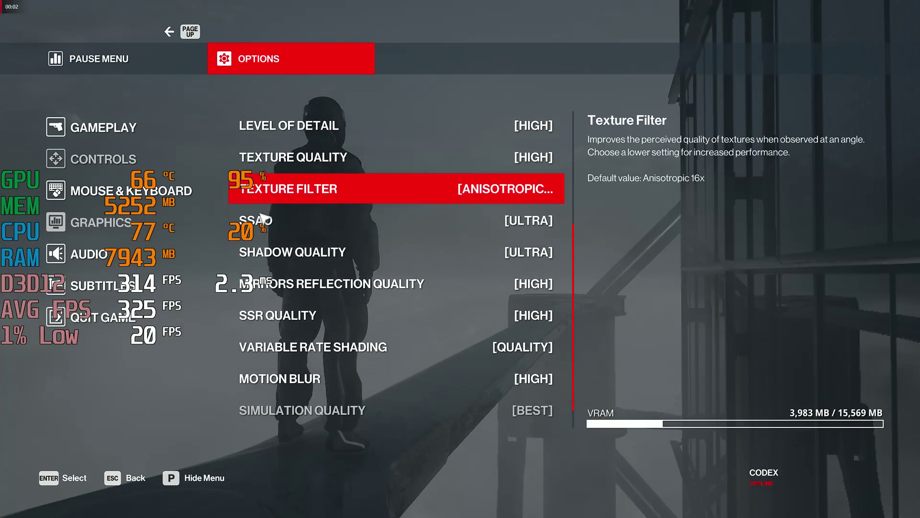
pyautogui.scroll(-1, 329, 200)
pyautogui.scroll(1, 404, 208)
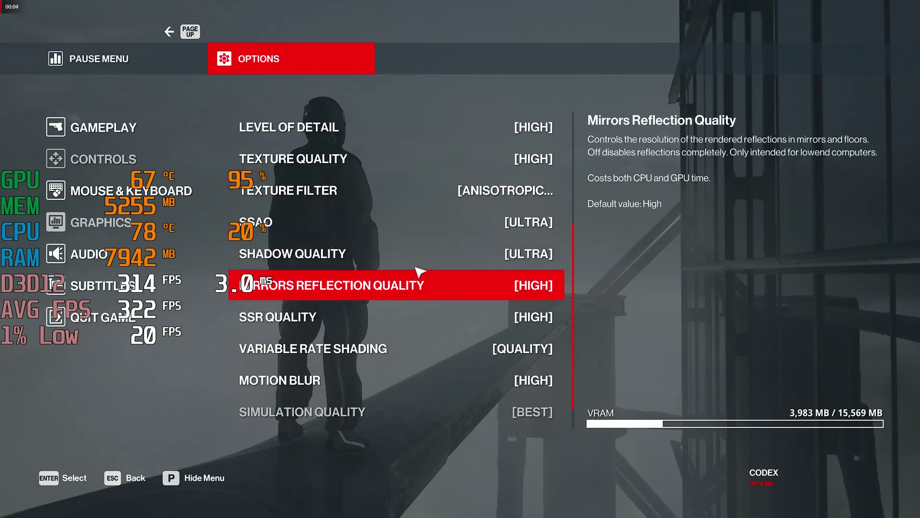
pyautogui.scroll(6, 421, 259)
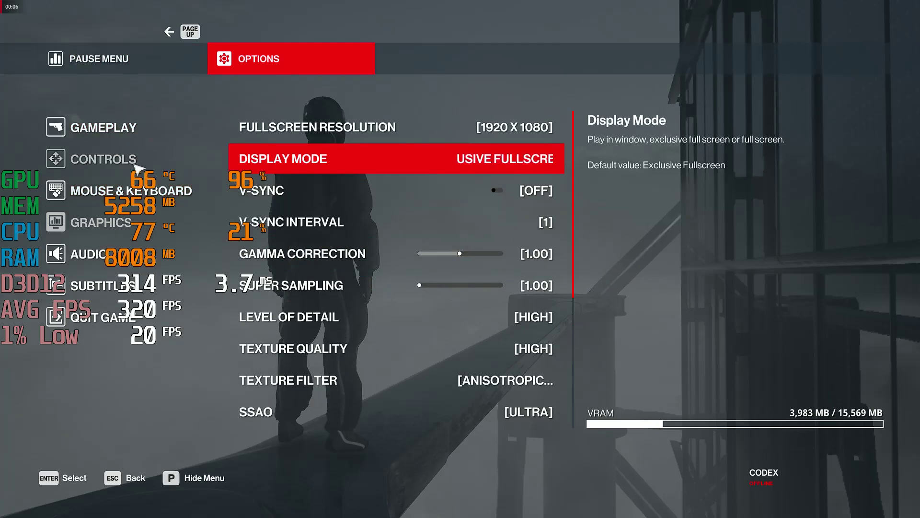
# Leave the graphics settings and restart the Dubai mission, confirming with OK.
pyautogui.press('pageup')
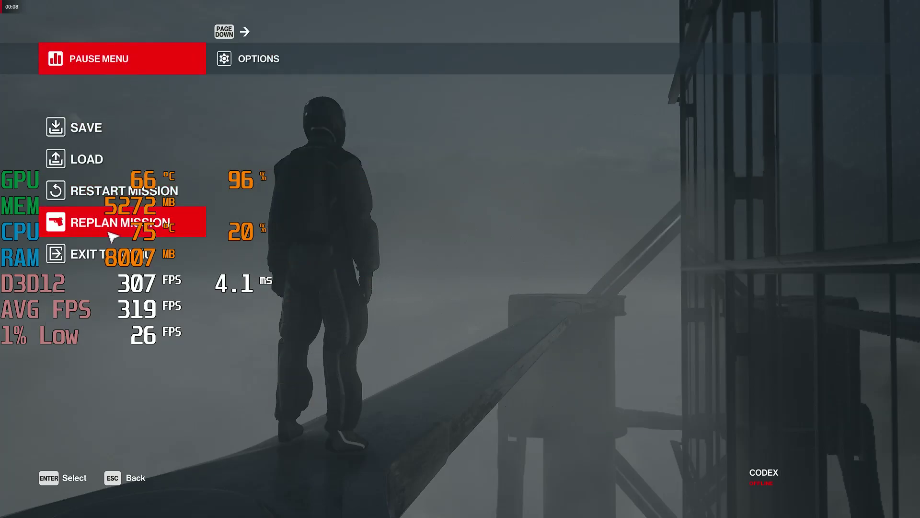
pyautogui.click(121, 205)
pyautogui.click(298, 311)
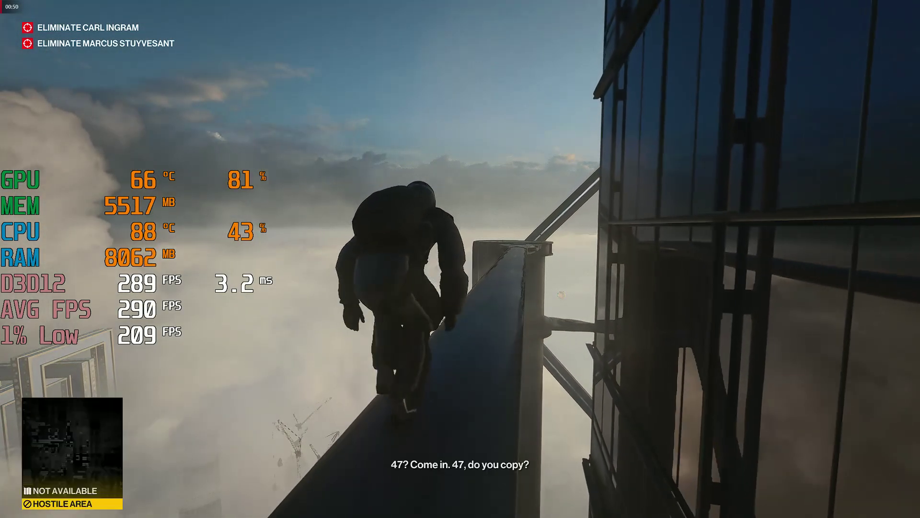
# Walk 47 to the end of the beam and along the narrow tower ledge.
pyautogui.press('w')
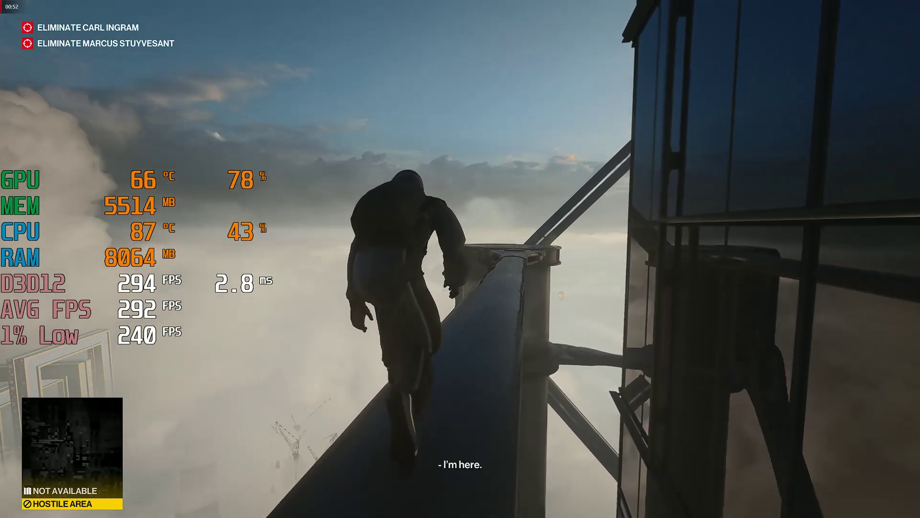
pyautogui.press('w')
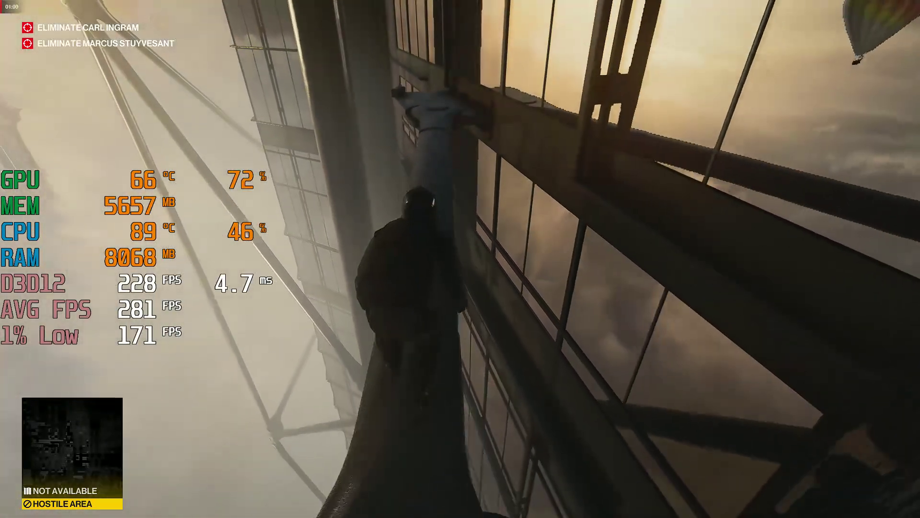
pyautogui.press('w')
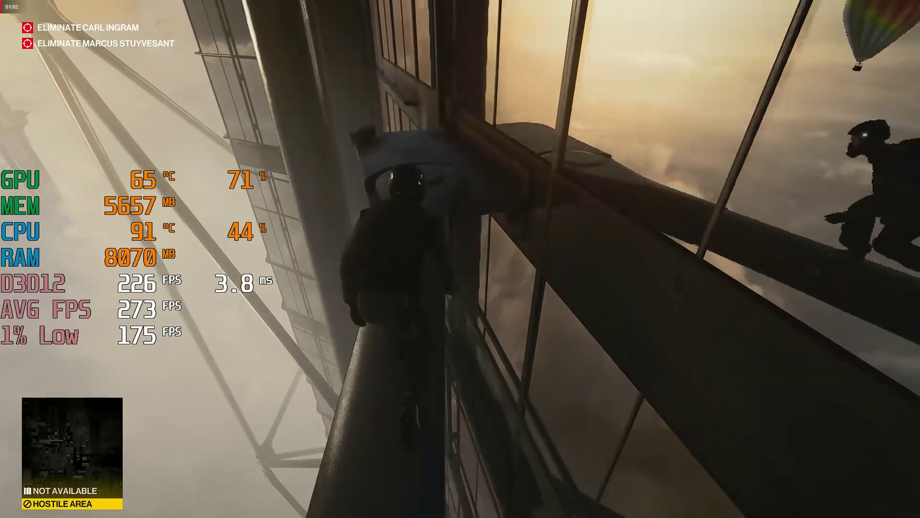
pyautogui.press('w')
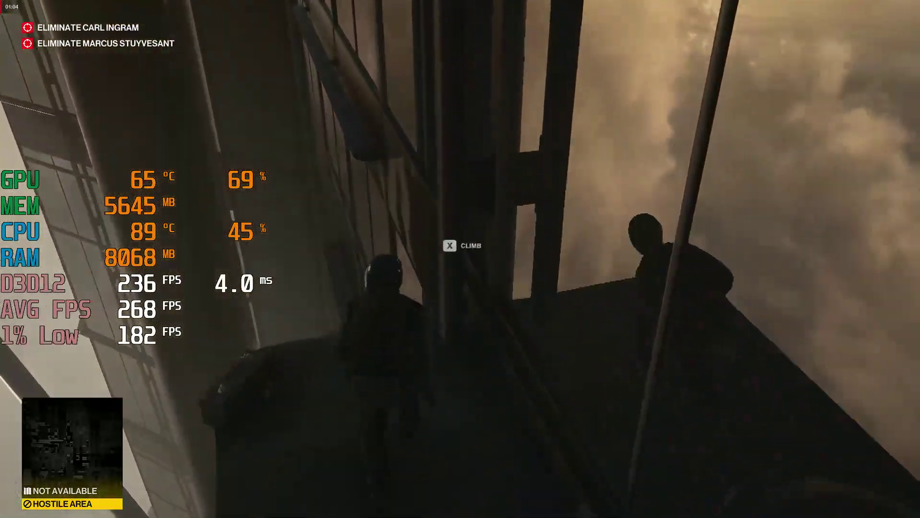
# Climb 47 up the vertical pipe to hang below the upper ledge.
pyautogui.press('w')
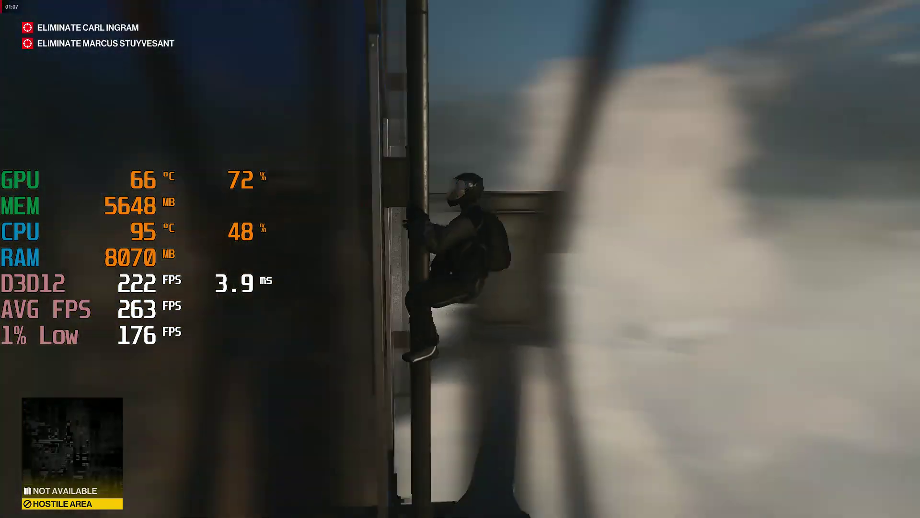
pyautogui.press('w')
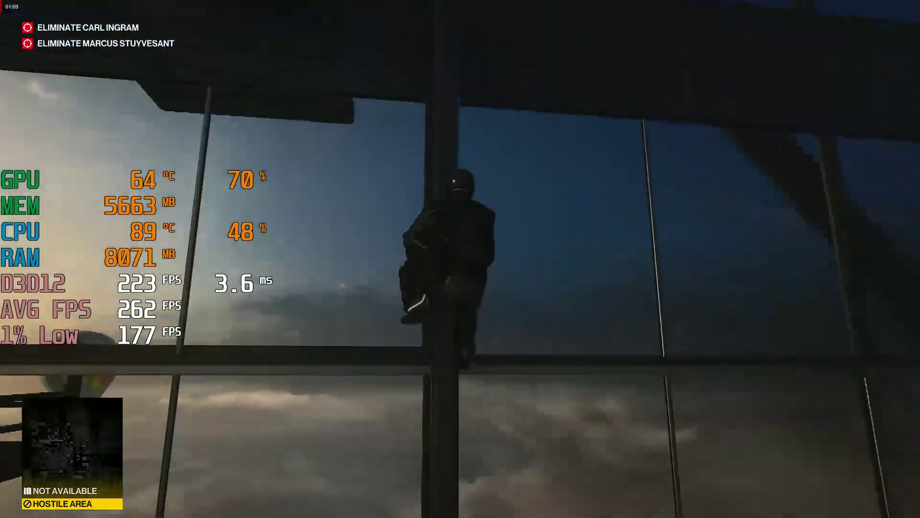
pyautogui.press('w')
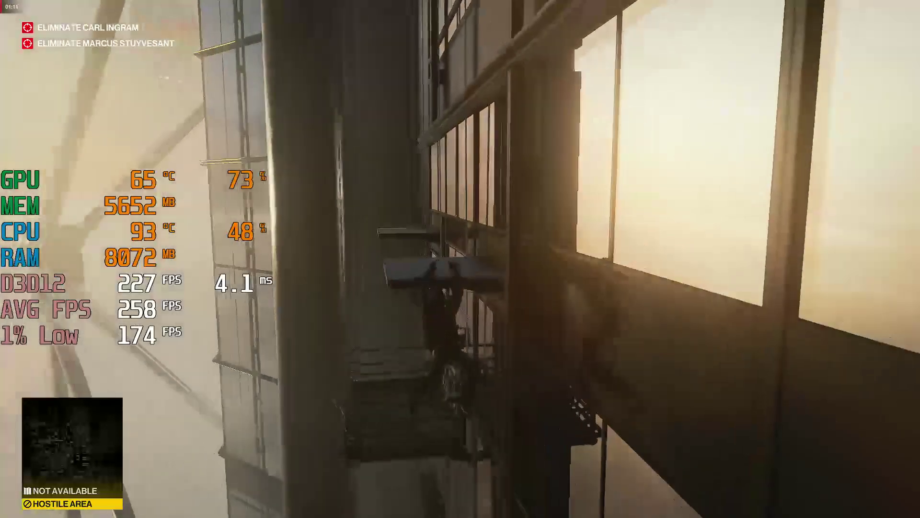
pyautogui.press('w')
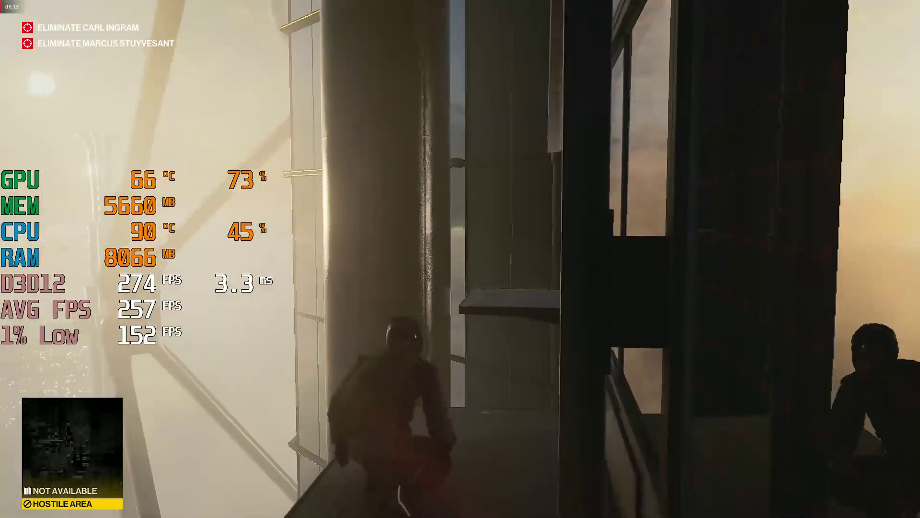